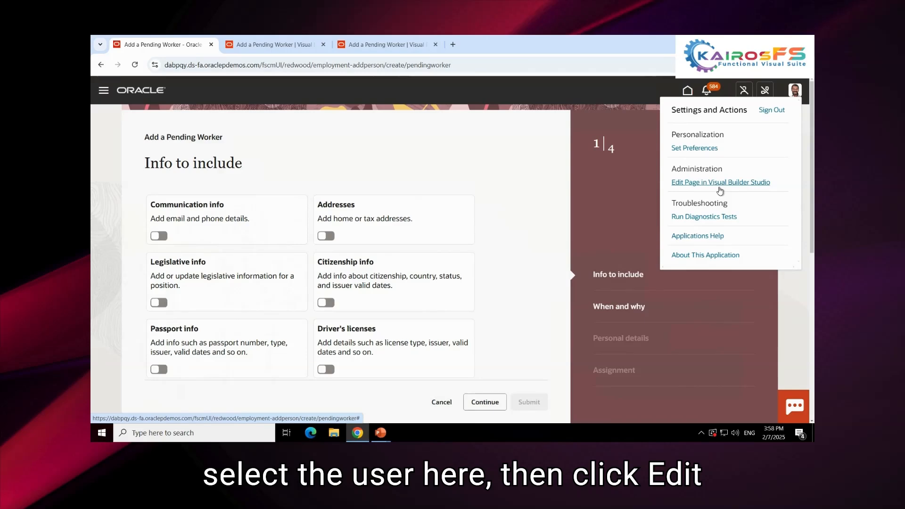
# - Open the Add a Pending Worker page's Fields and Regions editor in Visual Builder Studio and view the blank business rule form without creating one
pyautogui.click(519, 134)
pyautogui.click(268, 45)
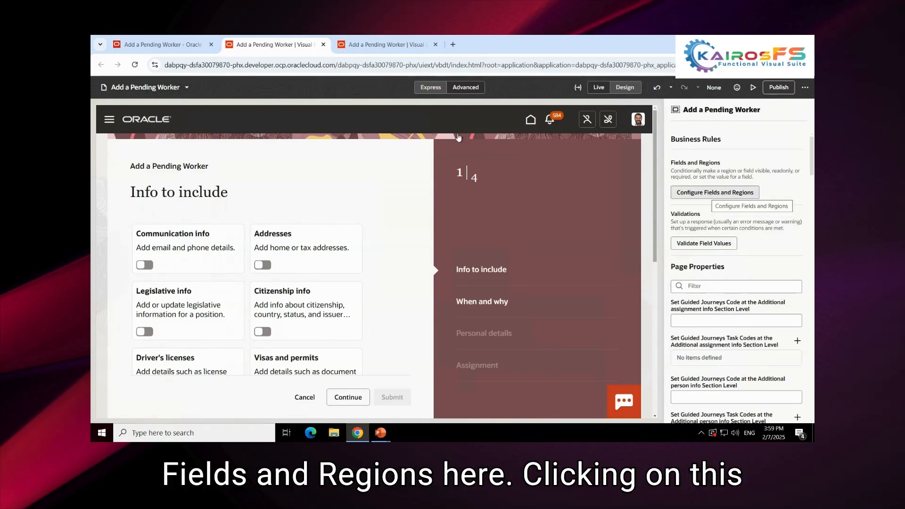
pyautogui.click(391, 47)
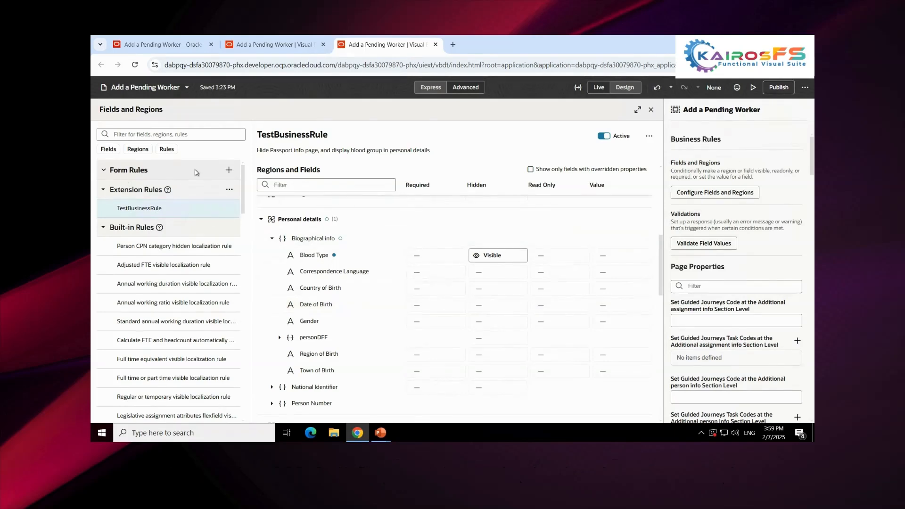
pyautogui.click(226, 170)
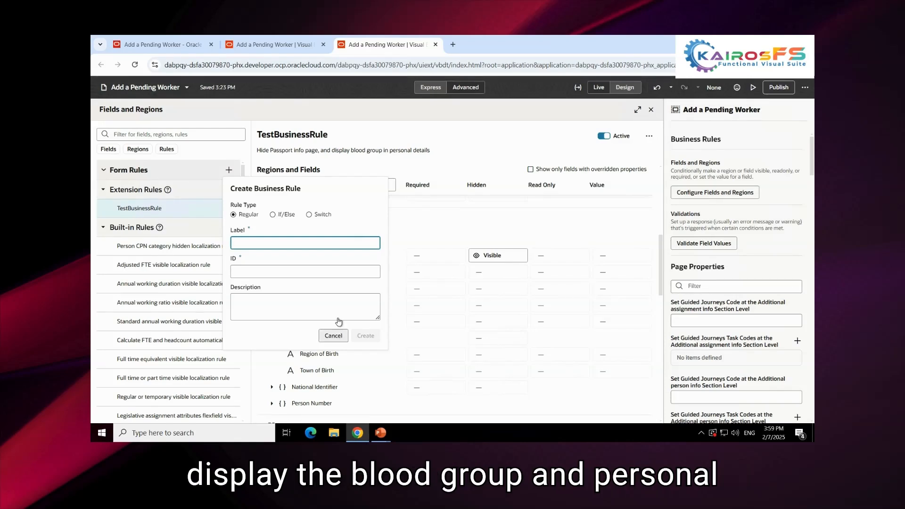
pyautogui.click(334, 336)
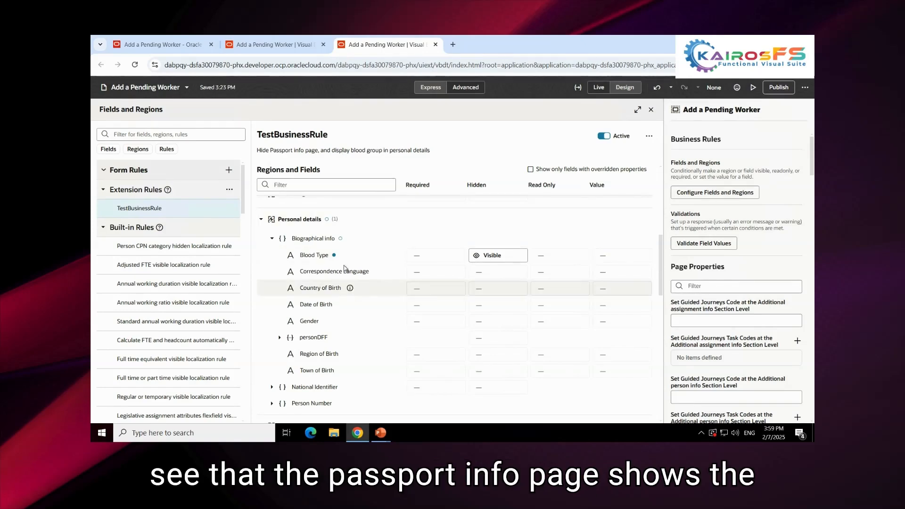
# - Examine the Passport info region's rule details and its Required and Hidden override options in TestBusinessRule
pyautogui.click(261, 220)
pyautogui.scroll(2, 376, 366)
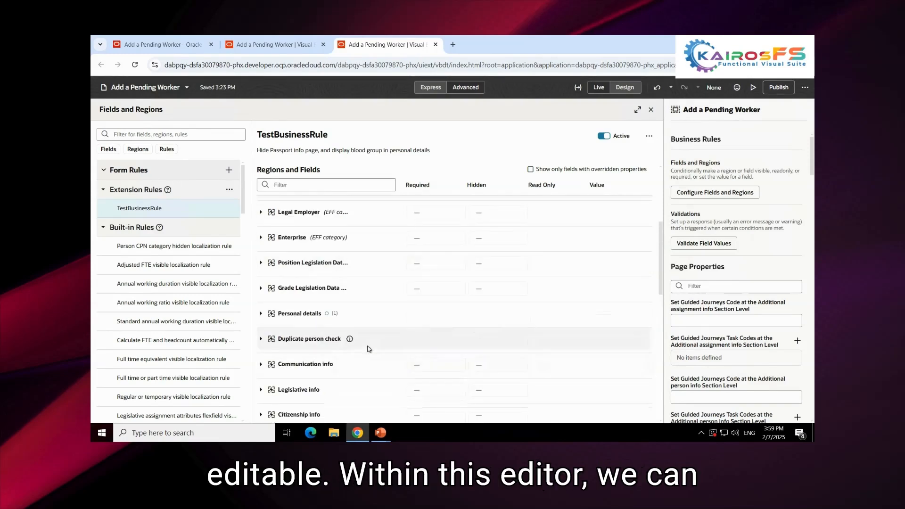
pyautogui.scroll(-3, 372, 349)
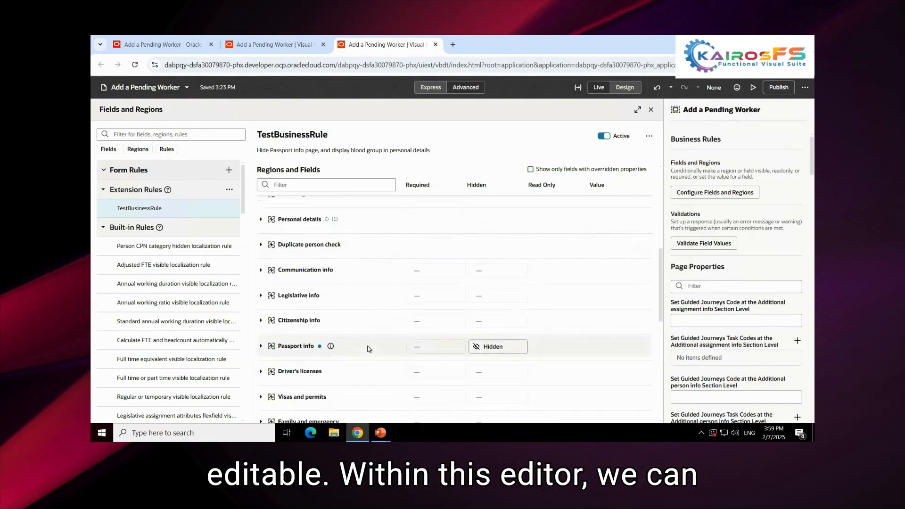
pyautogui.click(331, 347)
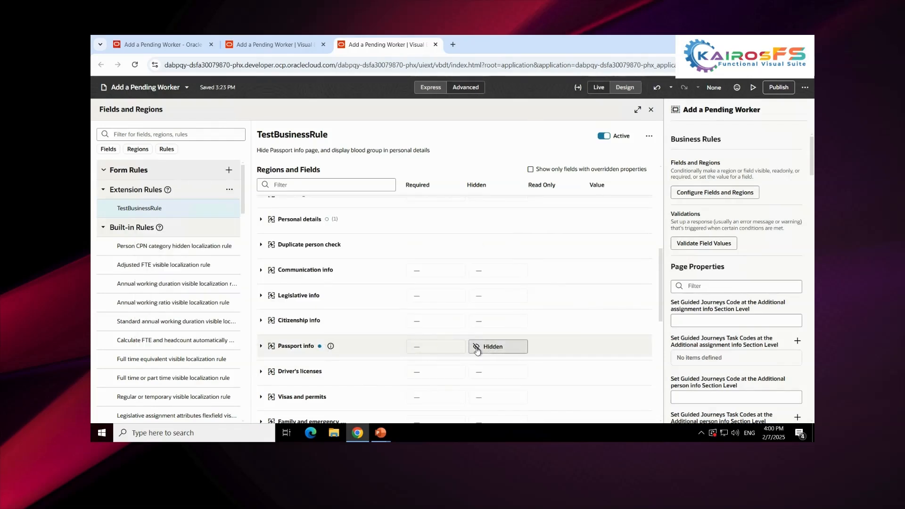
pyautogui.click(415, 349)
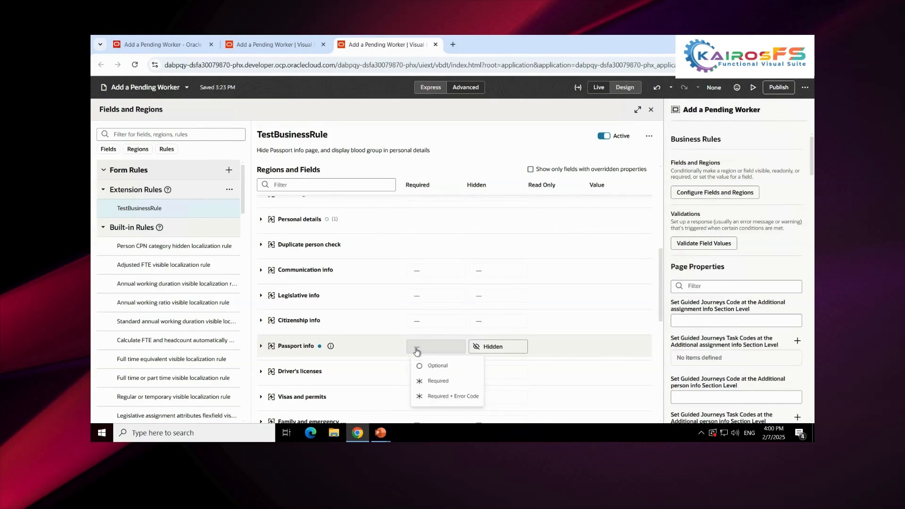
pyautogui.click(491, 348)
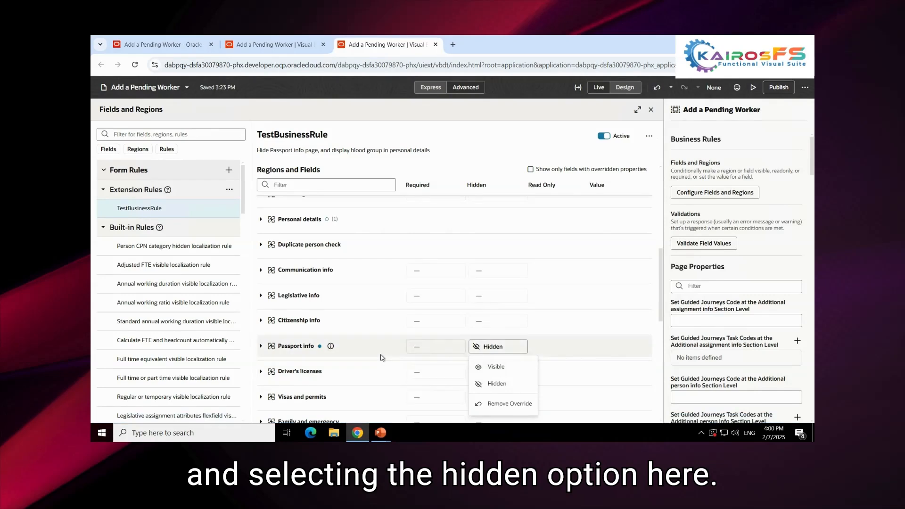
# - Examine the Blood Type field's rule details and Hidden override options under Personal details, Biographical info
pyautogui.scroll(10, 359, 307)
pyautogui.click(331, 227)
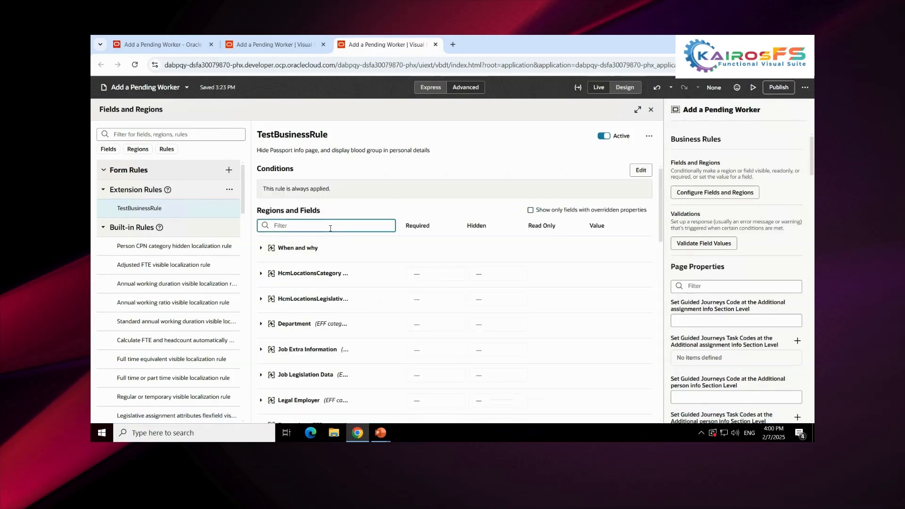
pyautogui.scroll(-5, 325, 307)
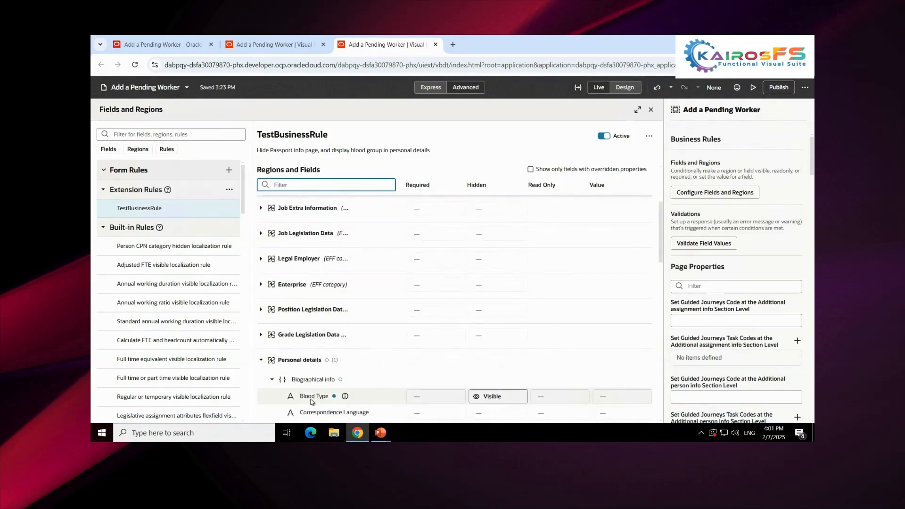
pyautogui.click(345, 397)
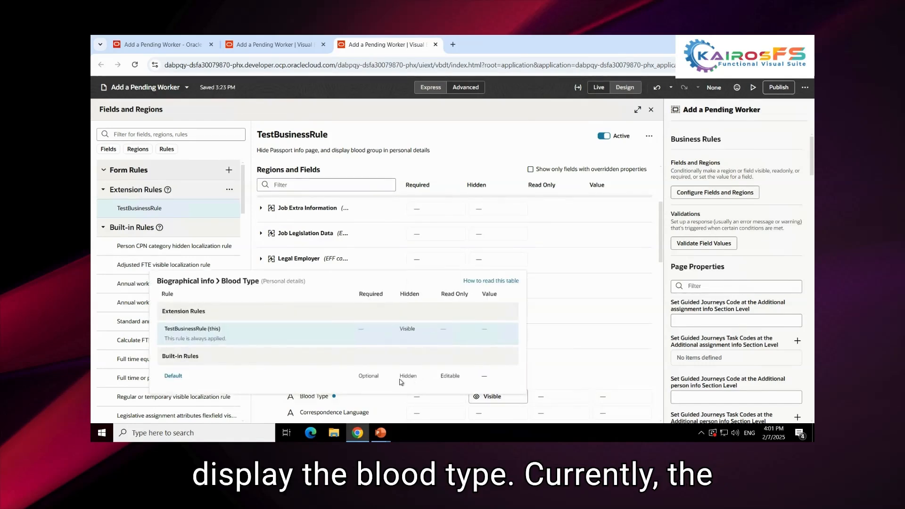
pyautogui.click(486, 399)
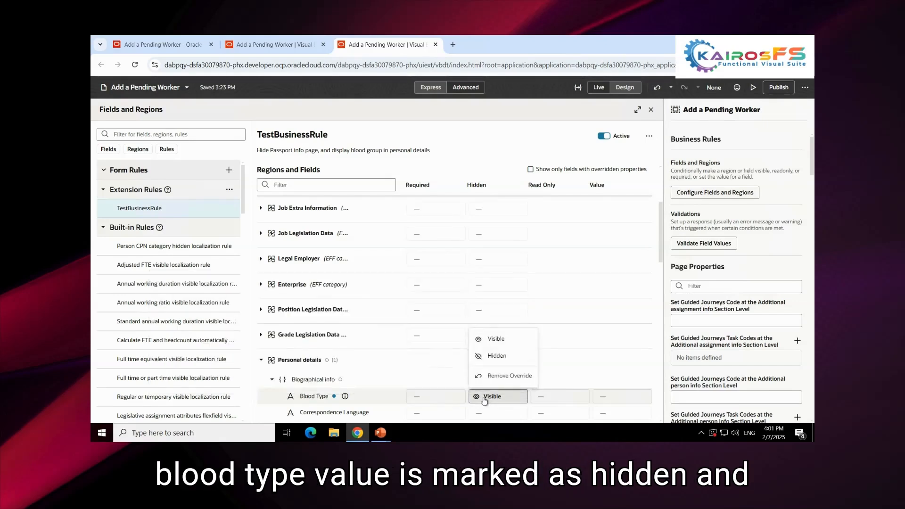
pyautogui.click(485, 398)
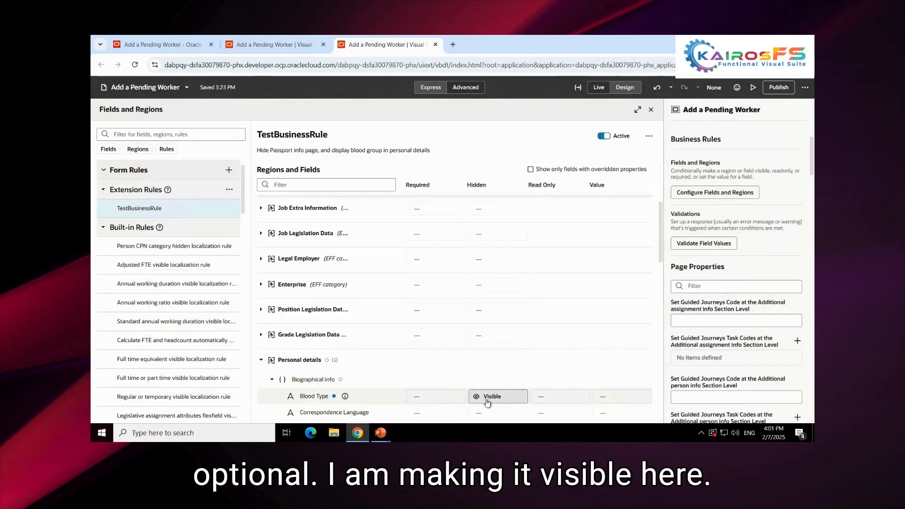
# - Preview the Add a Pending Worker page and continue past Info to include without adding optional sections
pyautogui.click(753, 90)
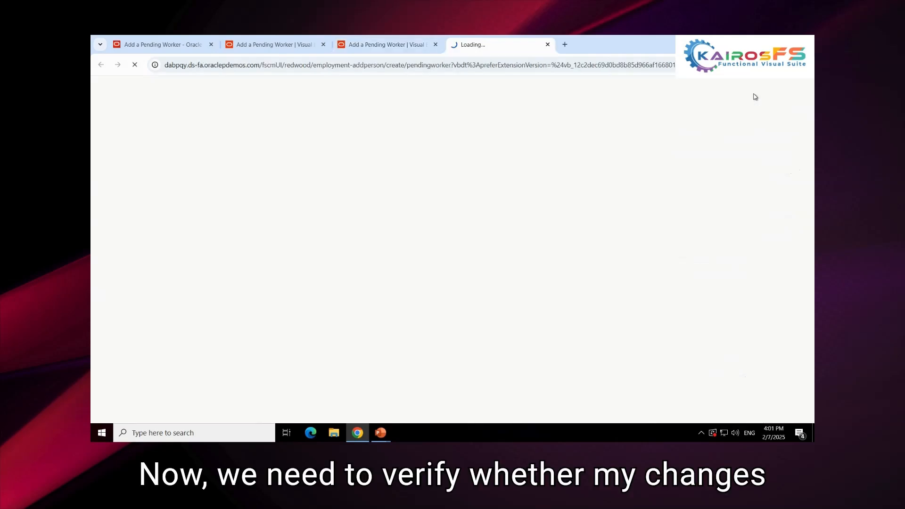
pyautogui.click(348, 43)
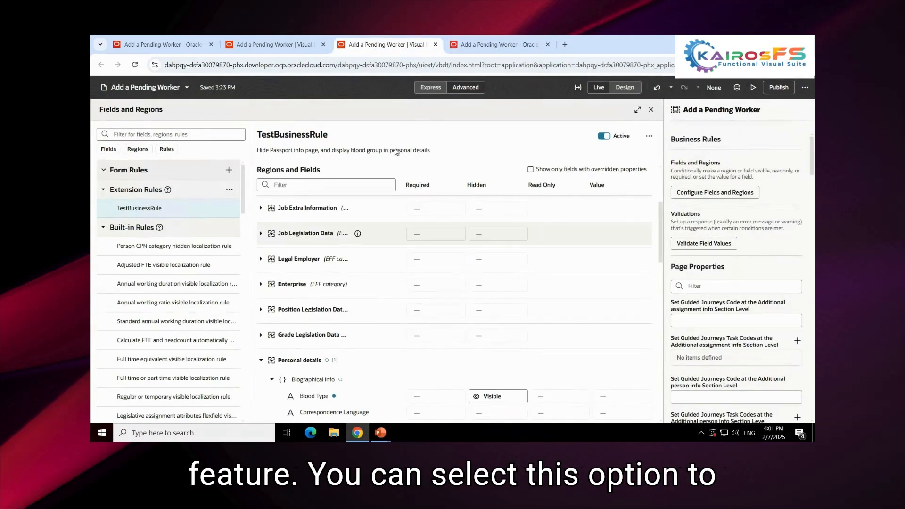
pyautogui.click(492, 47)
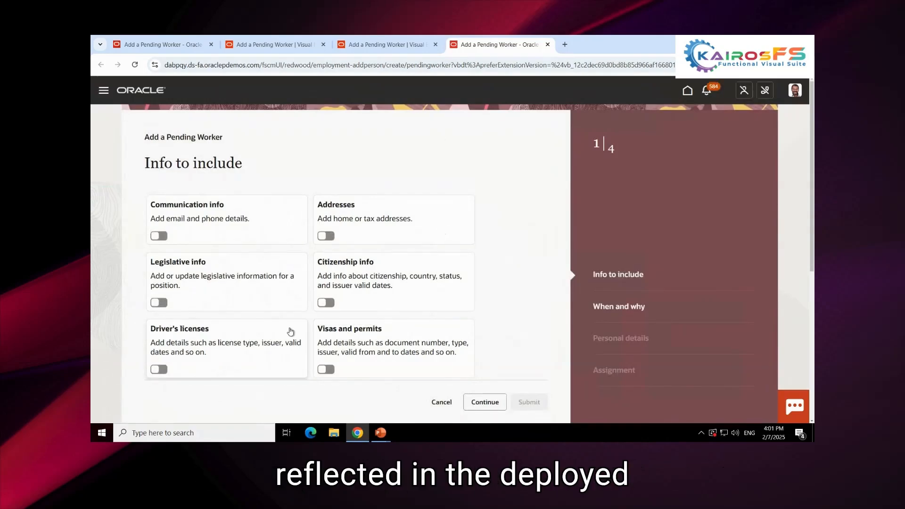
pyautogui.click(484, 403)
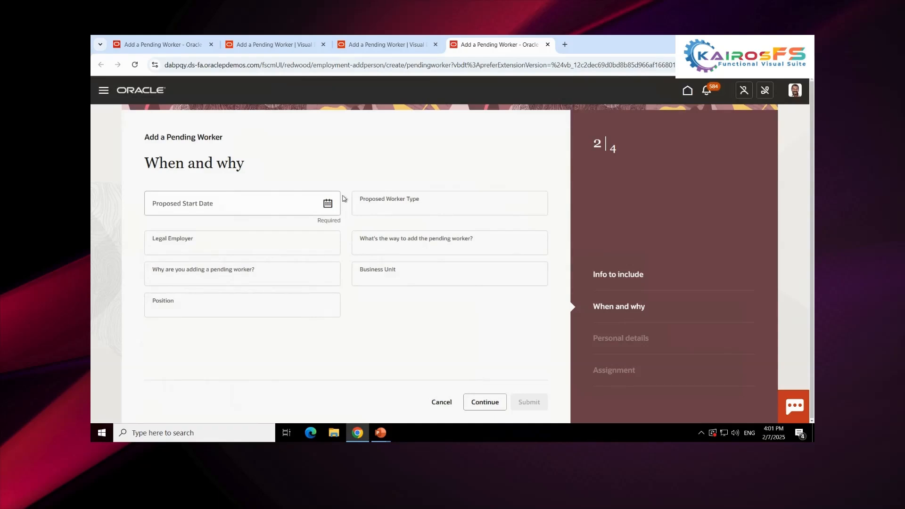
# - Set the proposed start date to 2/7/25 and the proposed worker type to Contingent worker
pyautogui.click(328, 204)
pyautogui.click(284, 289)
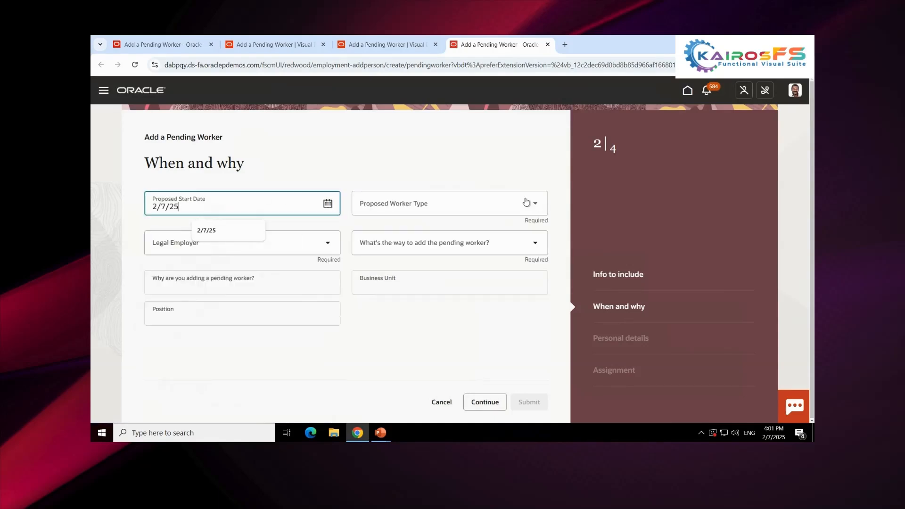
pyautogui.click(535, 210)
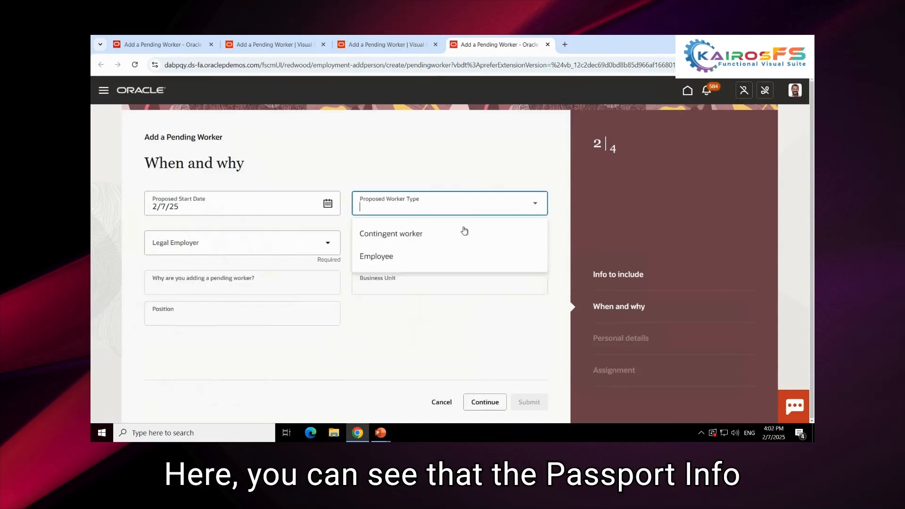
pyautogui.click(418, 235)
# - Set the pending worker's legal employer to US1 Legal Entity
pyautogui.click(329, 236)
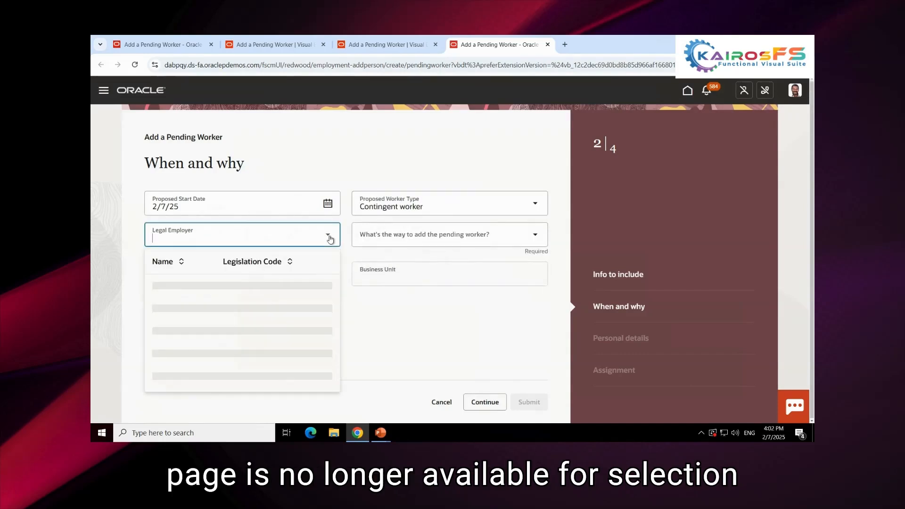
pyautogui.write('US1')
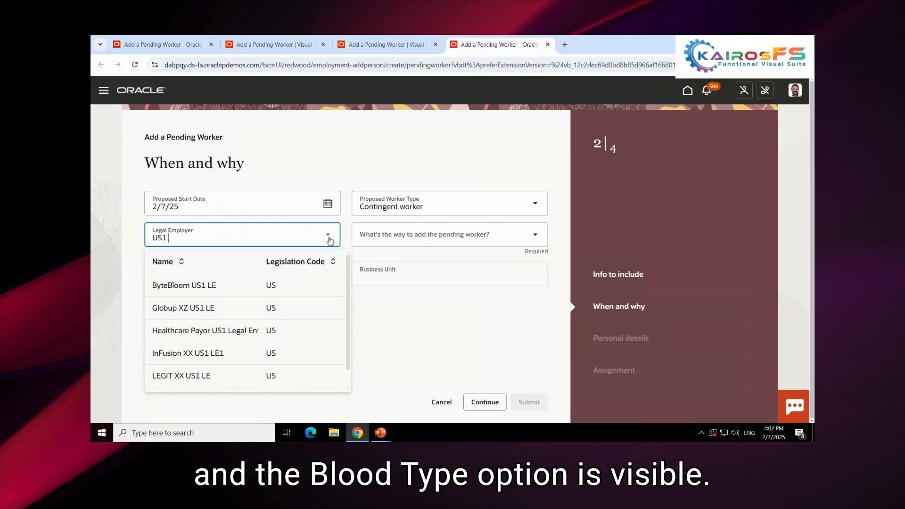
pyautogui.write(' Legal')
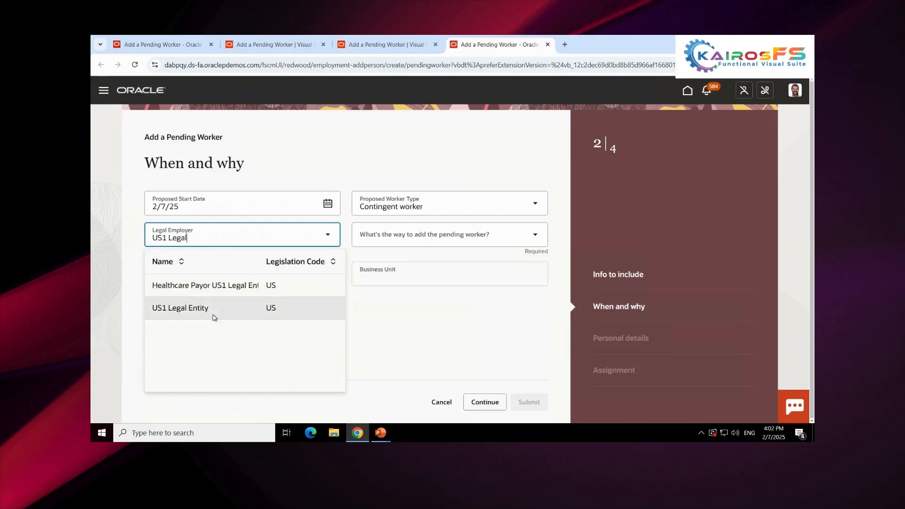
pyautogui.click(214, 317)
pyautogui.click(536, 234)
# - Set the pending worker's business unit to US1 Business Unit
pyautogui.click(537, 265)
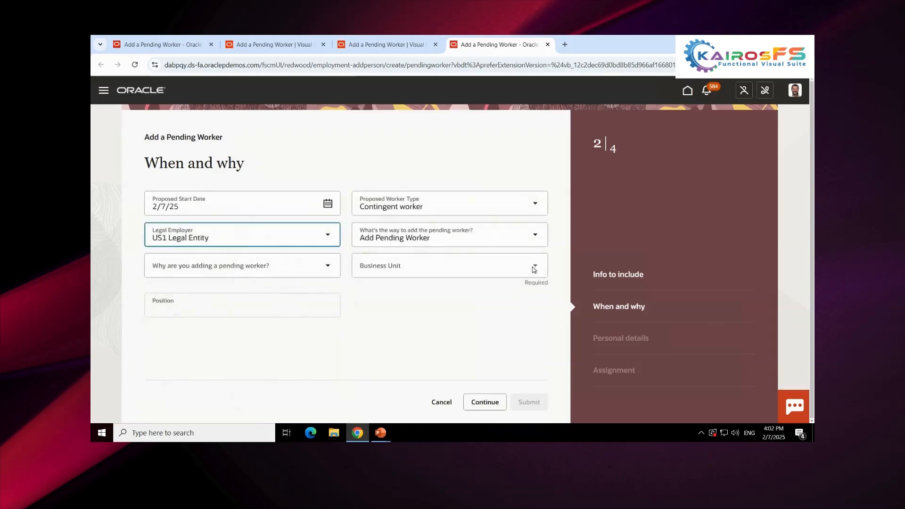
pyautogui.click(535, 269)
pyautogui.write('USI')
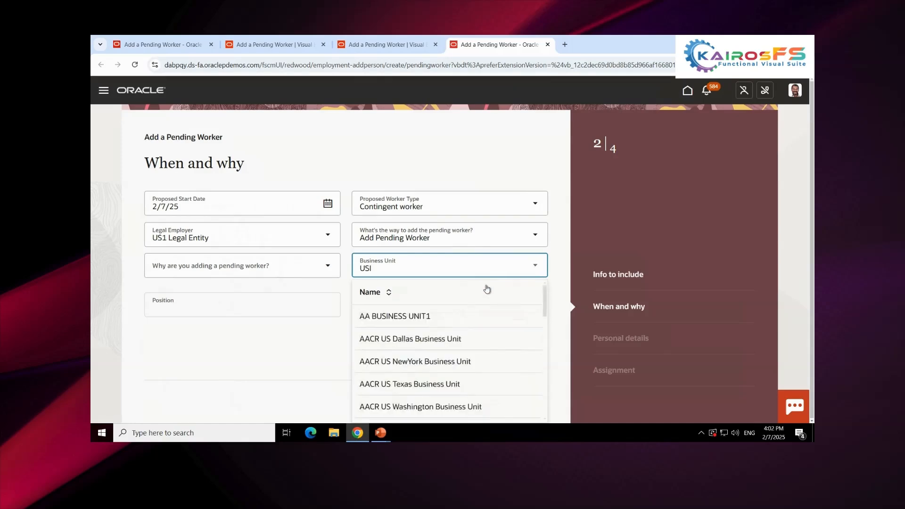
pyautogui.write(' bus')
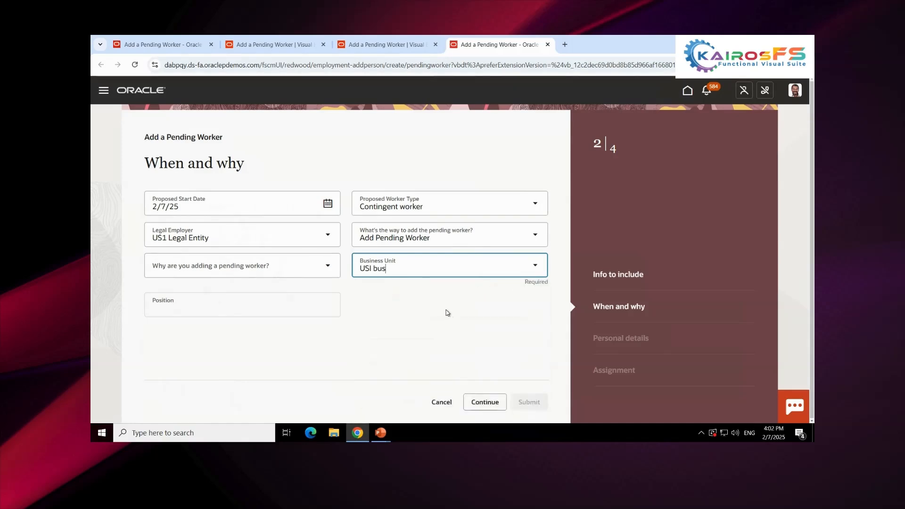
pyautogui.press('BackSpace')
pyautogui.press('BackSpace')
pyautogui.press('BackSpace')
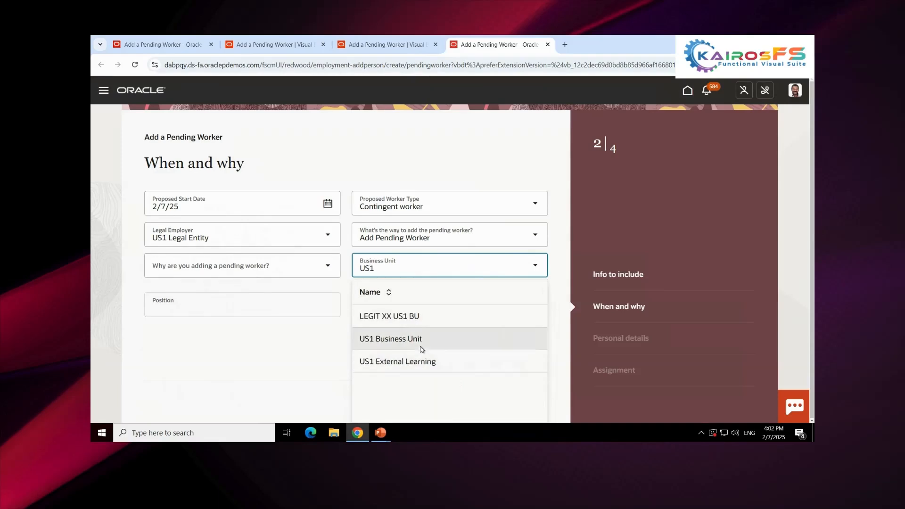
pyautogui.click(446, 342)
# - Continue to Personal details and check whether the Blood Type field is displayed
pyautogui.click(502, 405)
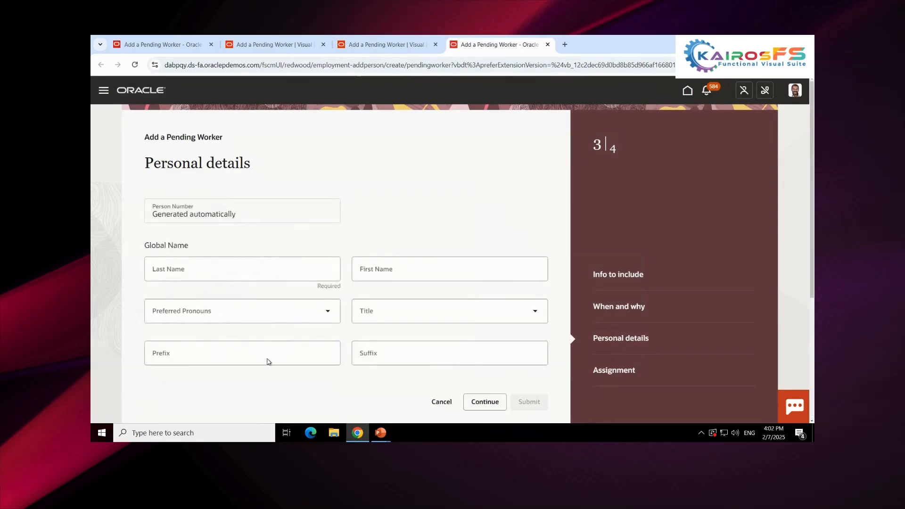
pyautogui.scroll(-3, 271, 361)
pyautogui.scroll(-3, 282, 326)
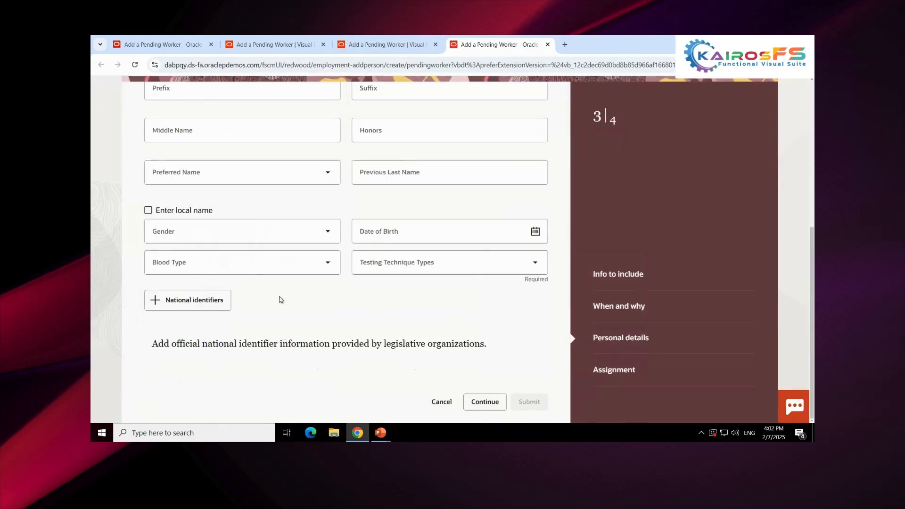